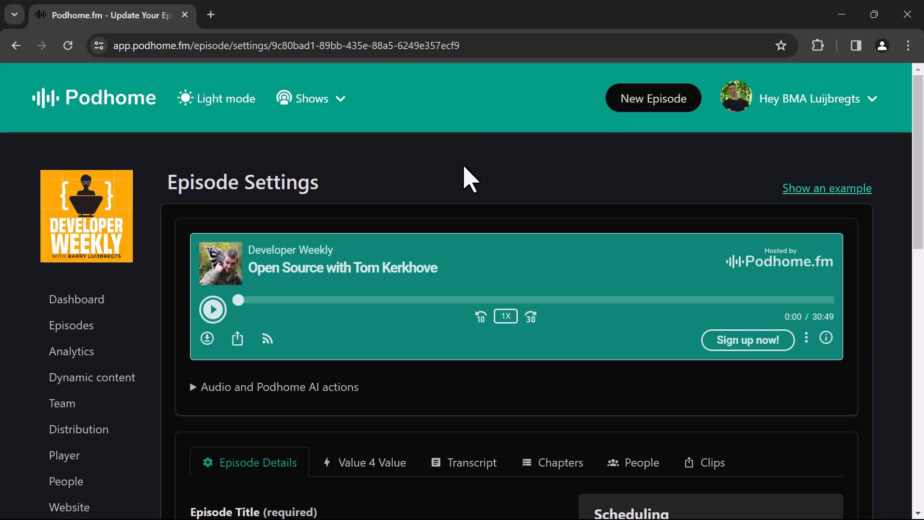
- Insert the chapters dynamic text below the episode description, separated by a blank line, and preview the description
{"action": "scroll", "coordinate": [467, 179], "scroll_direction": "down", "scroll_amount": 6}
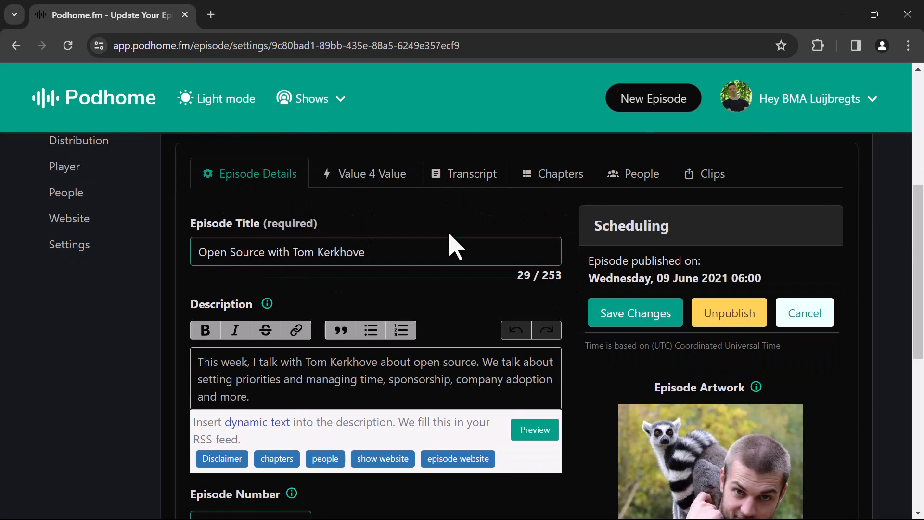
{"action": "scroll", "coordinate": [430, 262], "scroll_direction": "down", "scroll_amount": 3}
{"action": "left_click", "coordinate": [375, 250]}
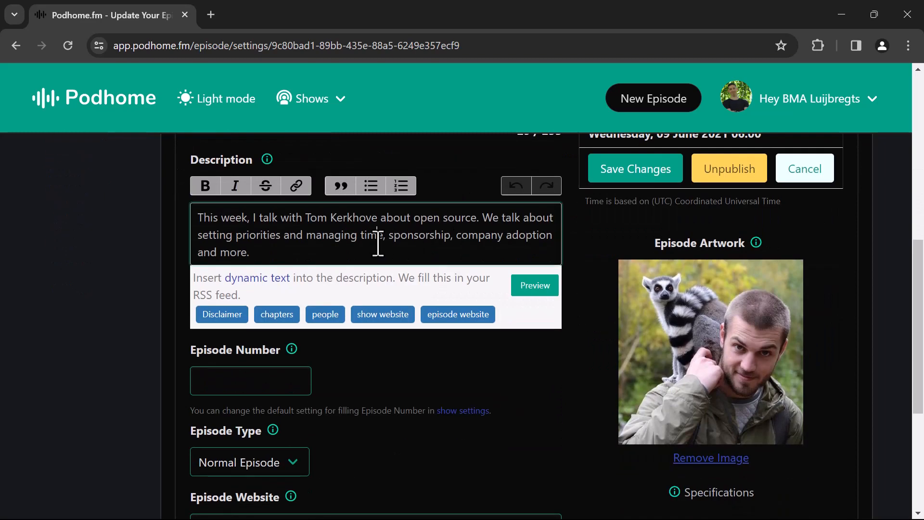
{"action": "right_click", "coordinate": [340, 241]}
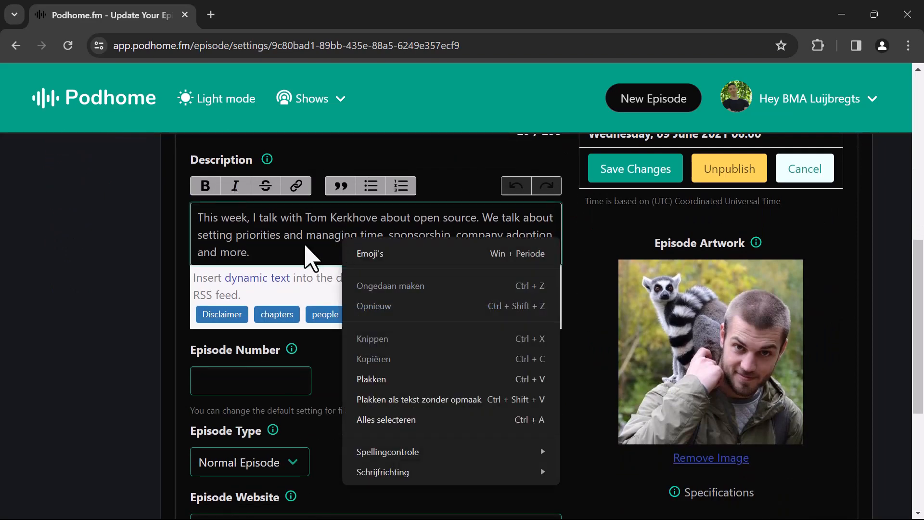
{"action": "left_click", "coordinate": [309, 248]}
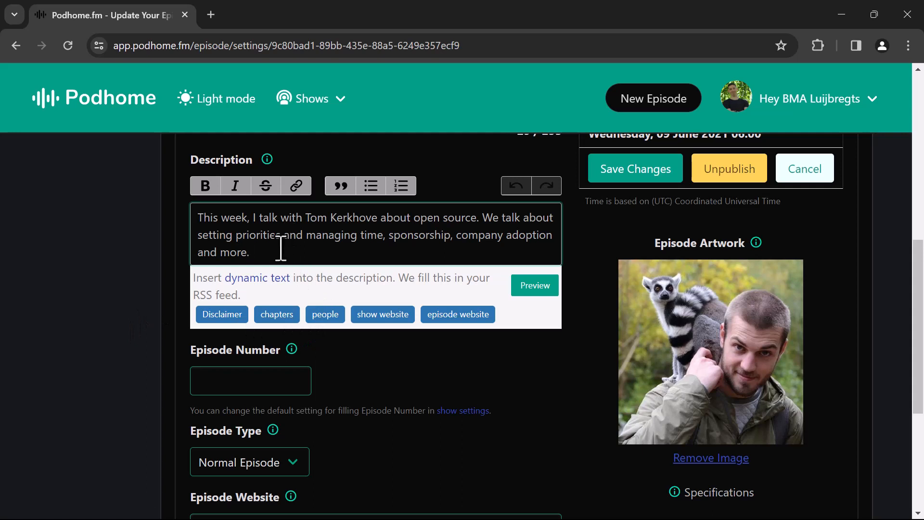
{"action": "key", "text": "Return"}
{"action": "key", "text": "Return"}
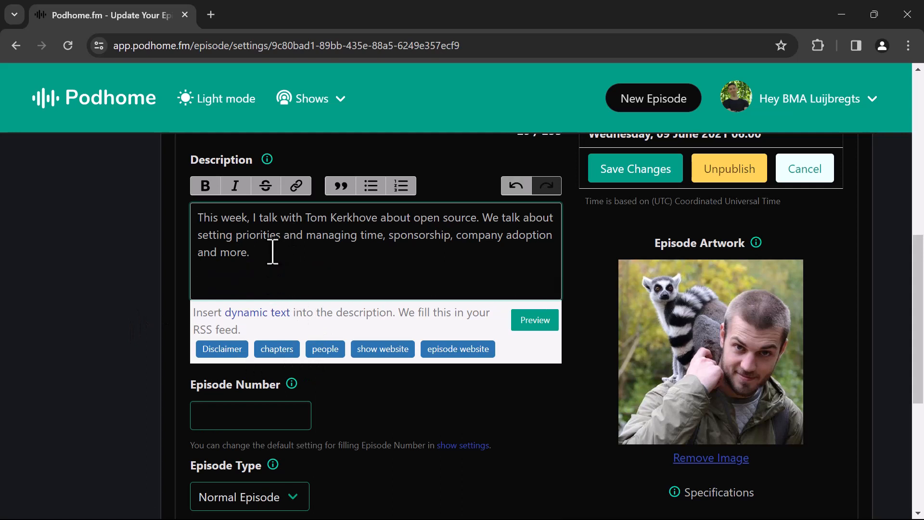
{"action": "key", "text": "Return"}
{"action": "key", "text": "Return"}
{"action": "left_click", "coordinate": [278, 355]}
{"action": "left_click", "coordinate": [302, 250]}
{"action": "left_click", "coordinate": [530, 325]}
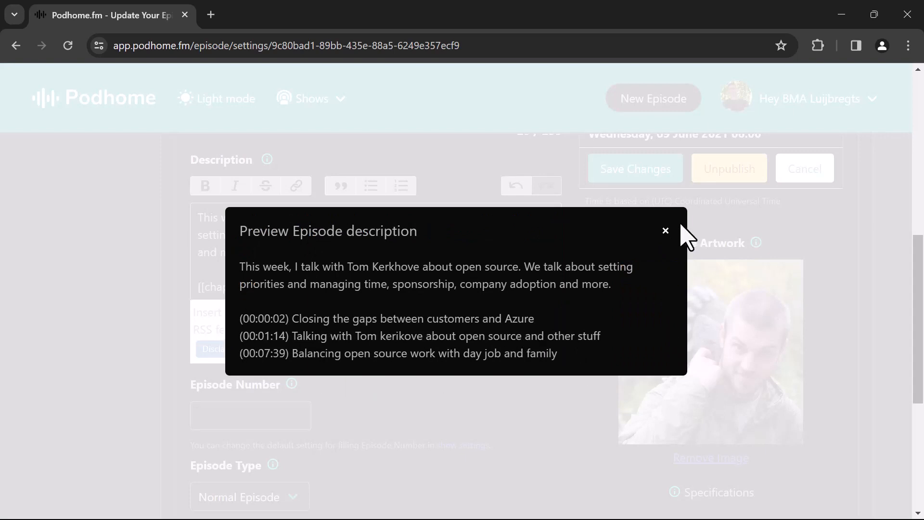
{"action": "left_click", "coordinate": [666, 232]}
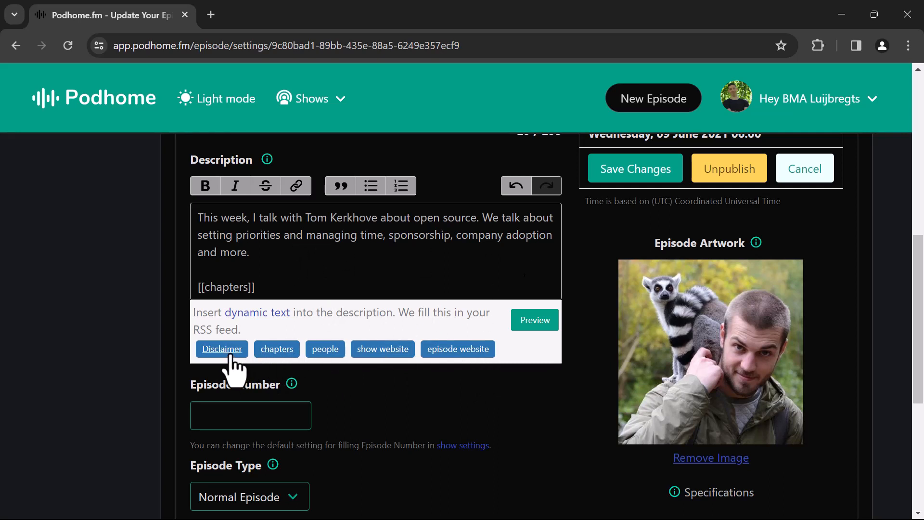
- Open the show's dynamic text management from the description editor and examine the content and tag of the Disclaimer entry
{"action": "left_click", "coordinate": [273, 314]}
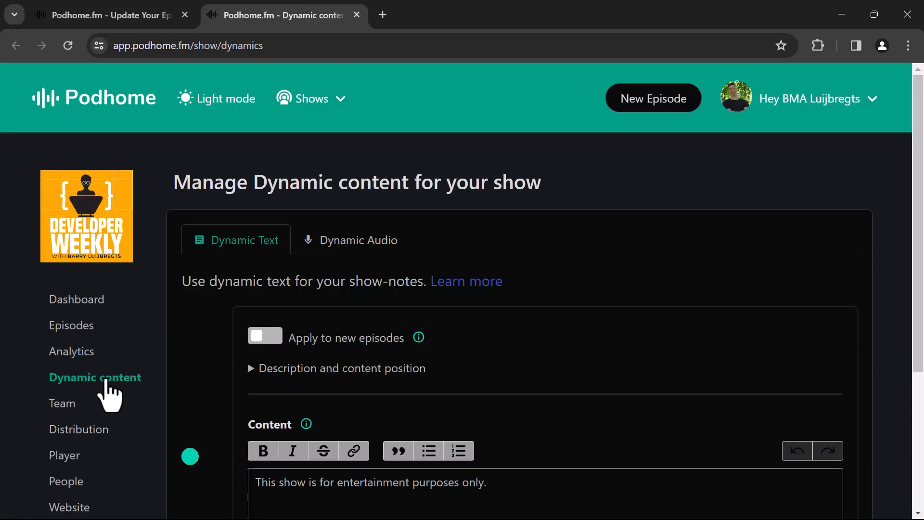
{"action": "scroll", "coordinate": [594, 365], "scroll_direction": "down", "scroll_amount": 1}
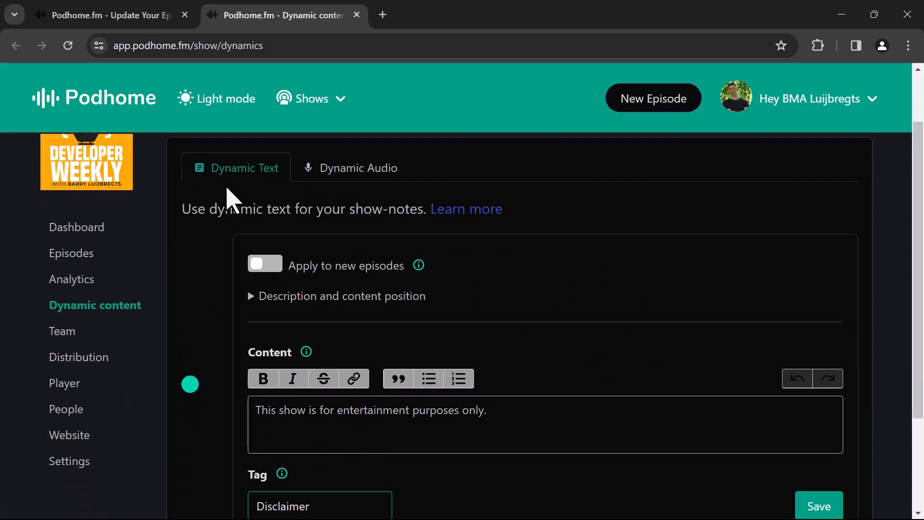
{"action": "scroll", "coordinate": [618, 307], "scroll_direction": "down", "scroll_amount": 1}
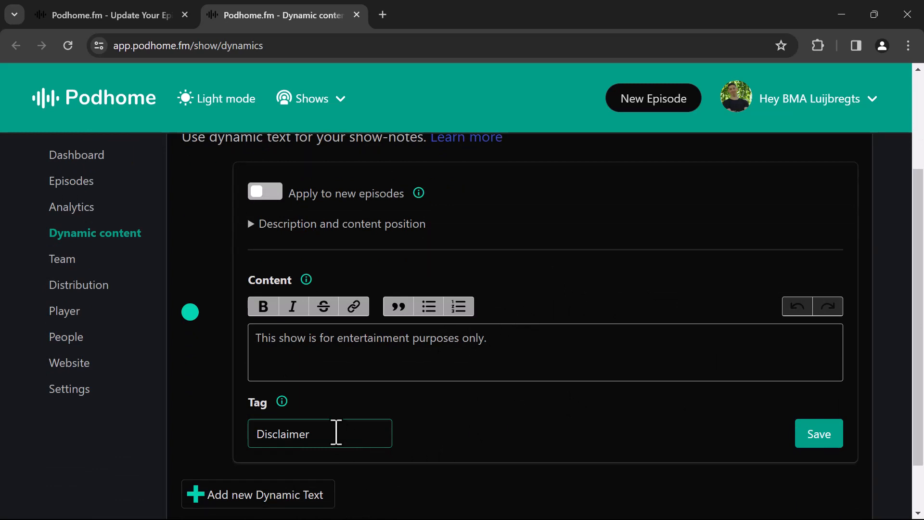
{"action": "left_click", "coordinate": [591, 346]}
{"action": "left_click", "coordinate": [358, 434]}
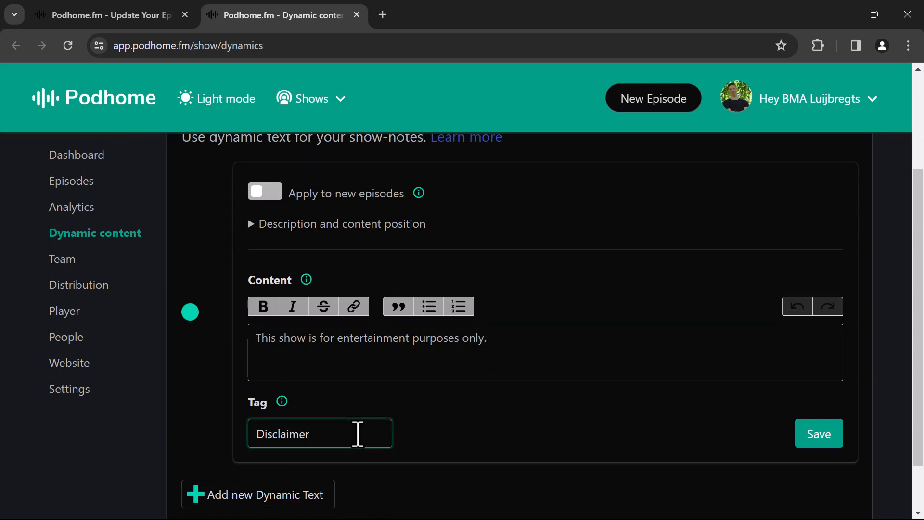
{"action": "left_click_drag", "start_coordinate": [262, 345], "coordinate": [524, 347]}
{"action": "left_click", "coordinate": [569, 342]}
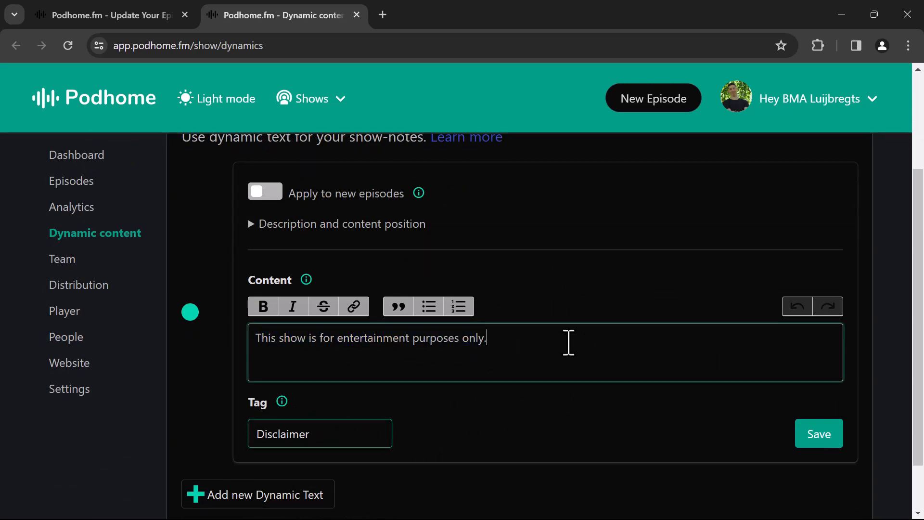
{"action": "left_click_drag", "start_coordinate": [579, 343], "coordinate": [315, 327]}
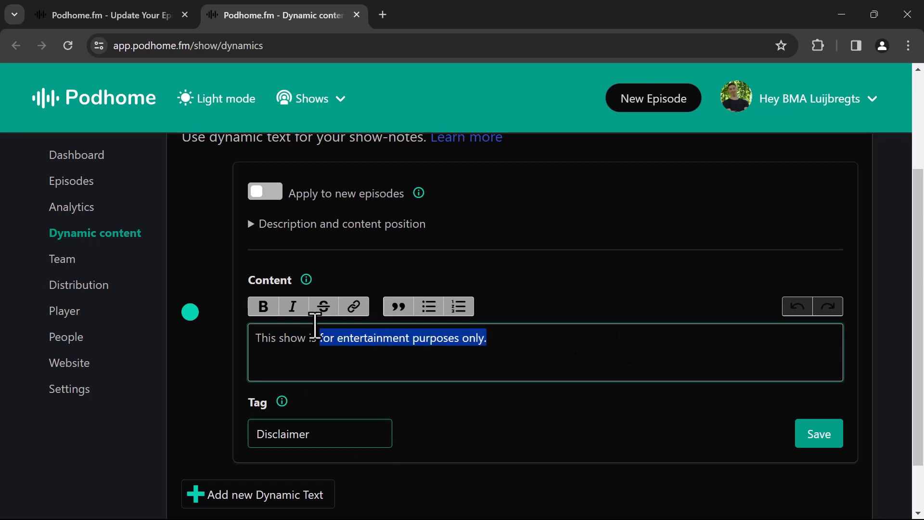
{"action": "left_click", "coordinate": [591, 357]}
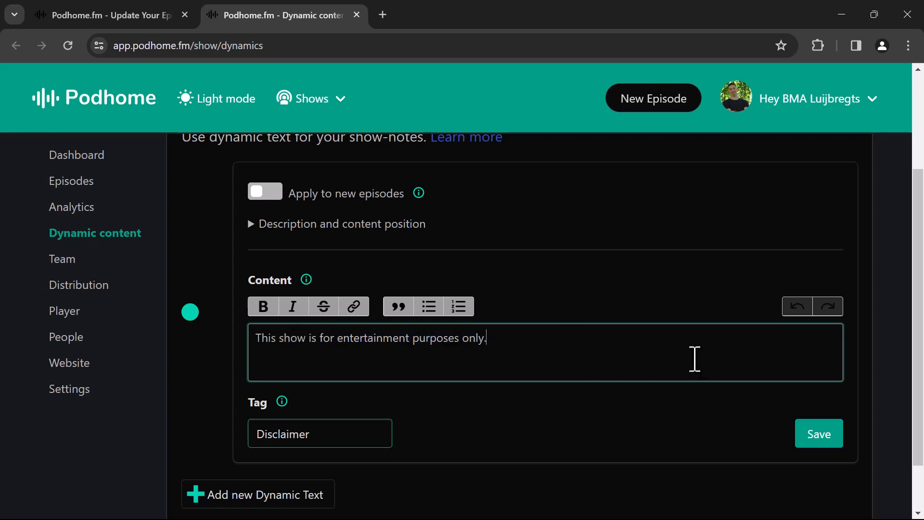
- Set the Disclaimer dynamic text to insert after text content, apply it to new episodes, and save it
{"action": "left_click", "coordinate": [251, 225]}
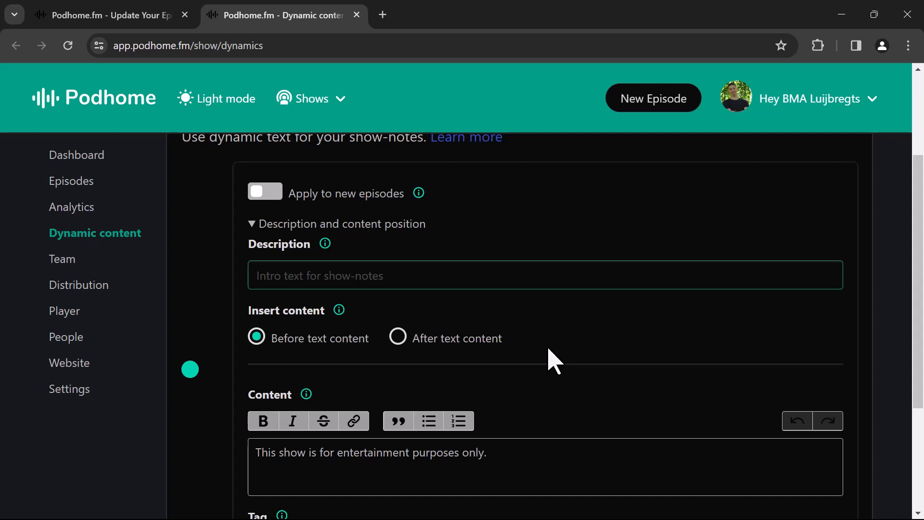
{"action": "scroll", "coordinate": [549, 381], "scroll_direction": "down", "scroll_amount": 1}
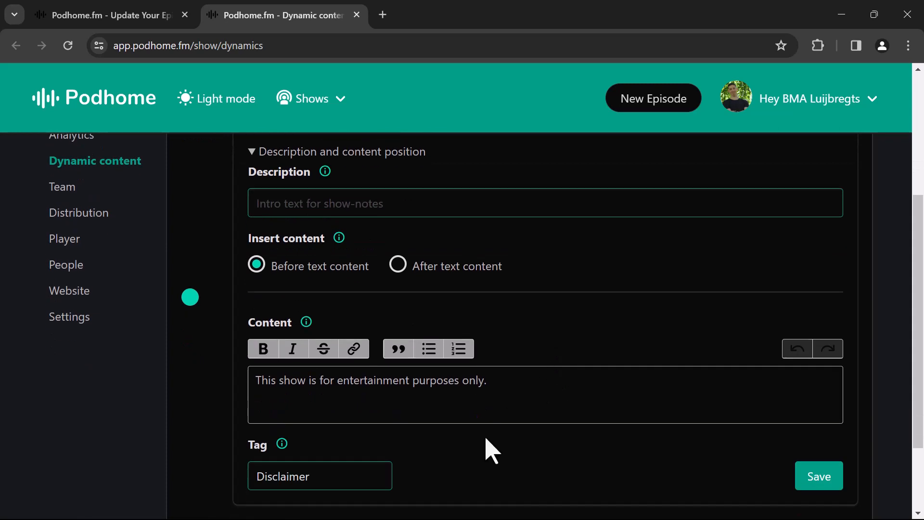
{"action": "left_click", "coordinate": [530, 385]}
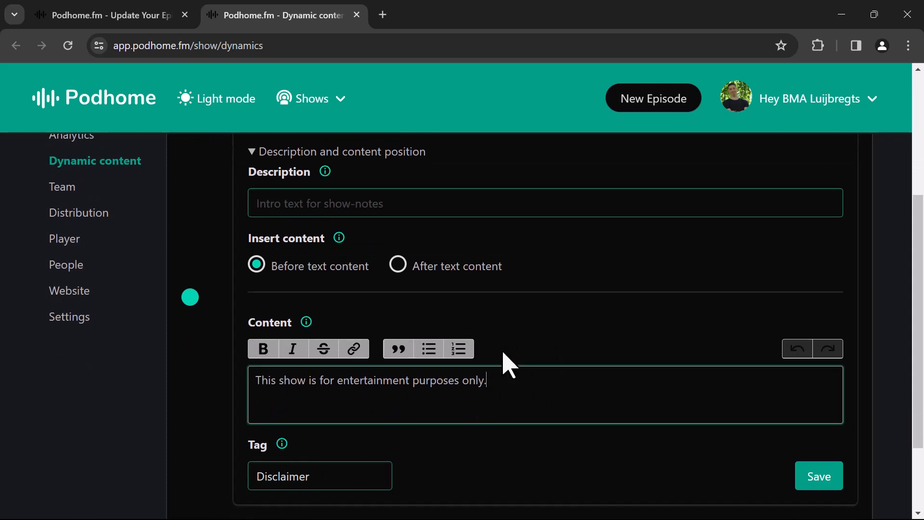
{"action": "left_click", "coordinate": [397, 268]}
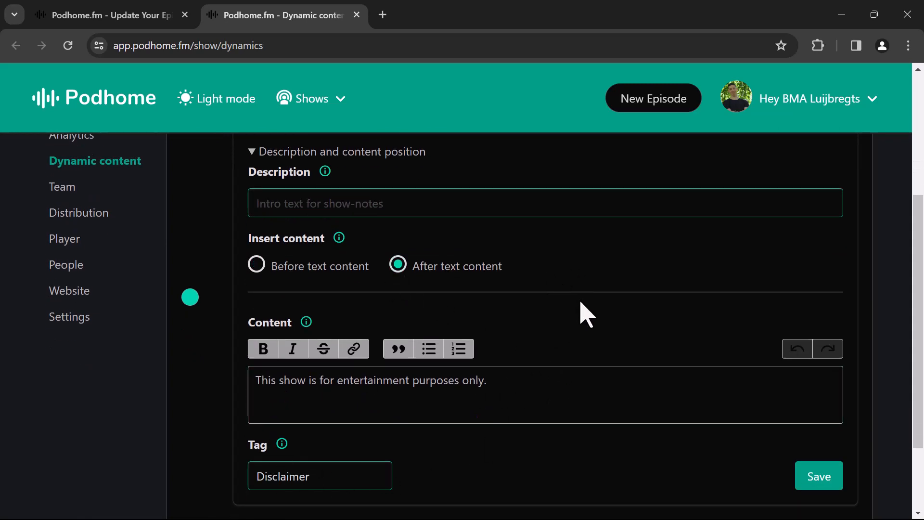
{"action": "scroll", "coordinate": [440, 256], "scroll_direction": "up", "scroll_amount": 1}
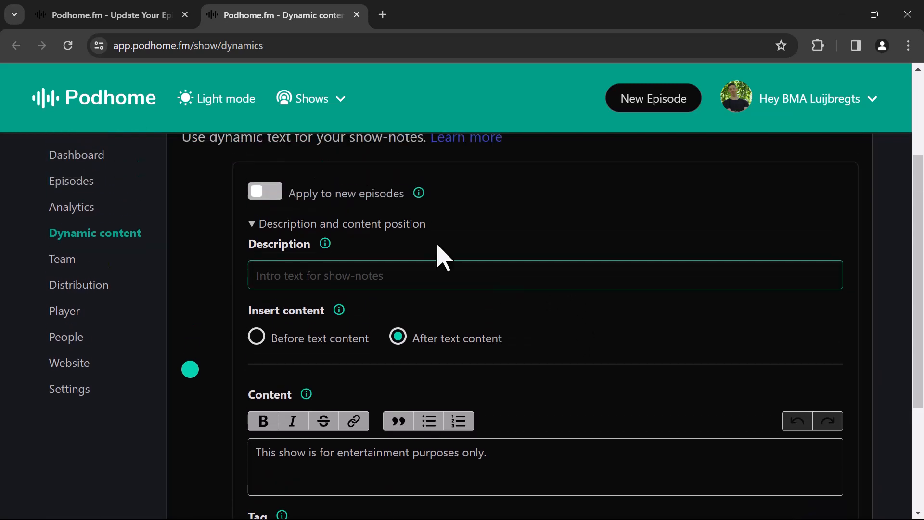
{"action": "left_click", "coordinate": [264, 191]}
{"action": "scroll", "coordinate": [746, 352], "scroll_direction": "down", "scroll_amount": 2}
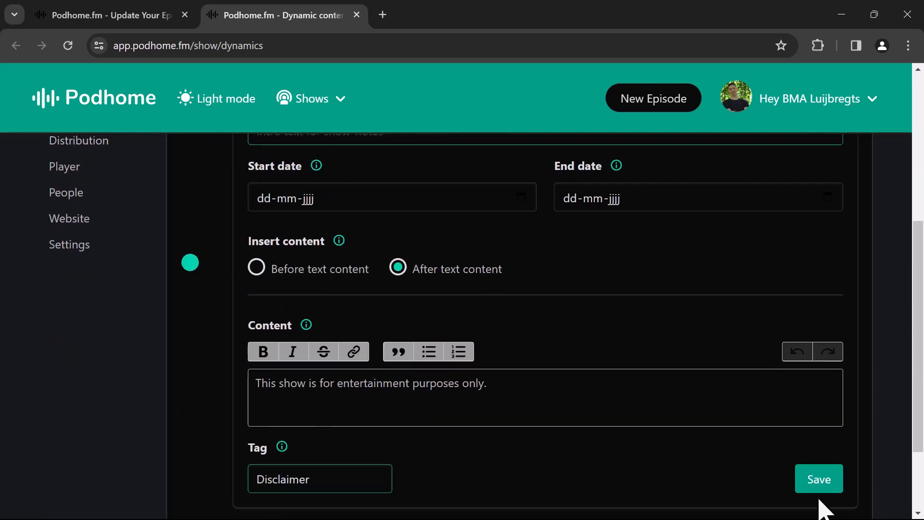
{"action": "left_click", "coordinate": [819, 481]}
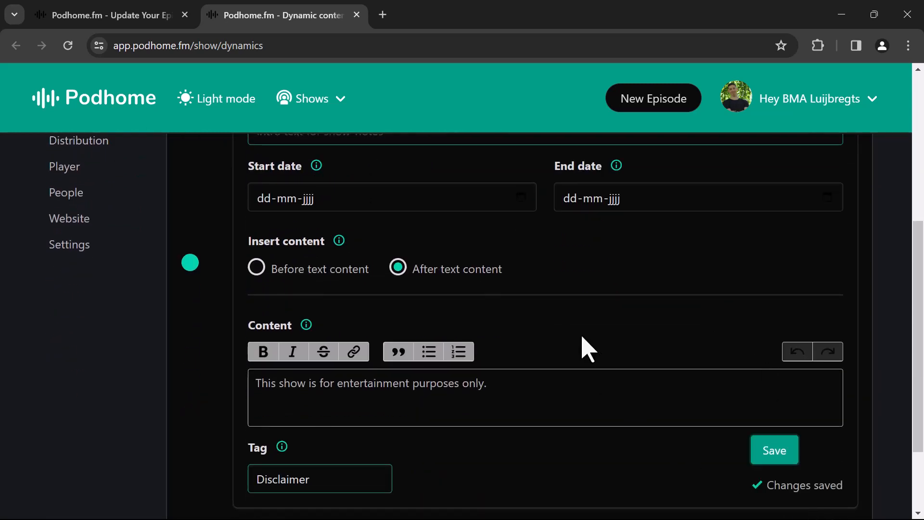
{"action": "left_click", "coordinate": [528, 409]}
- Add a new dynamic audio entry for the show and upload value4value.mp3 to it with audio enhancement off
{"action": "scroll", "coordinate": [605, 376], "scroll_direction": "up", "scroll_amount": 1}
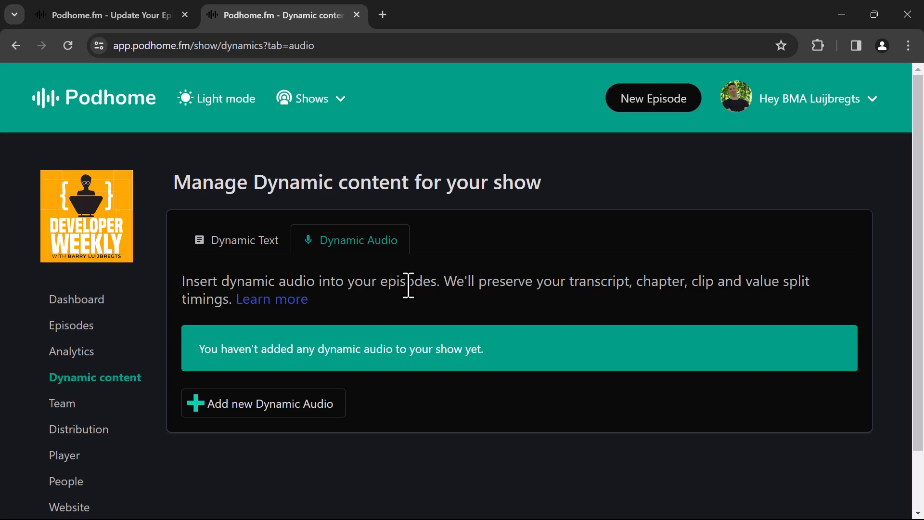
{"action": "left_click", "coordinate": [272, 426]}
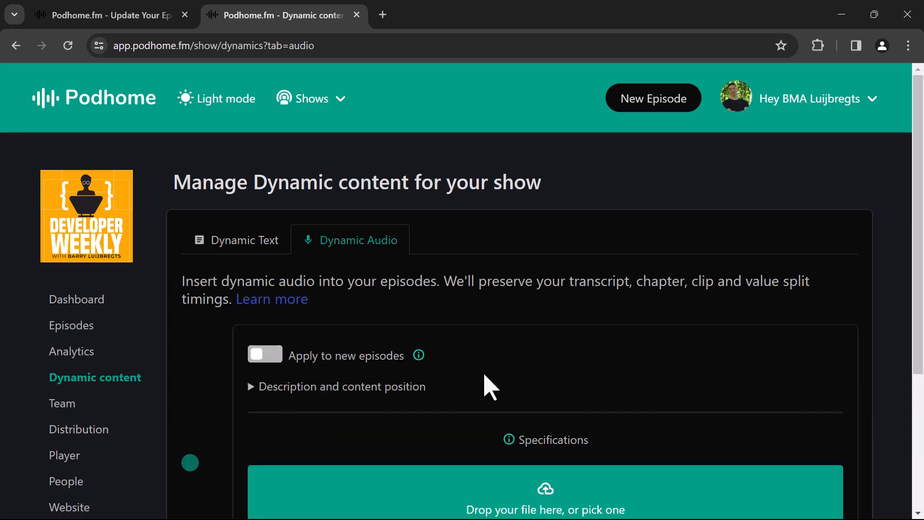
{"action": "scroll", "coordinate": [490, 387], "scroll_direction": "down", "scroll_amount": 3}
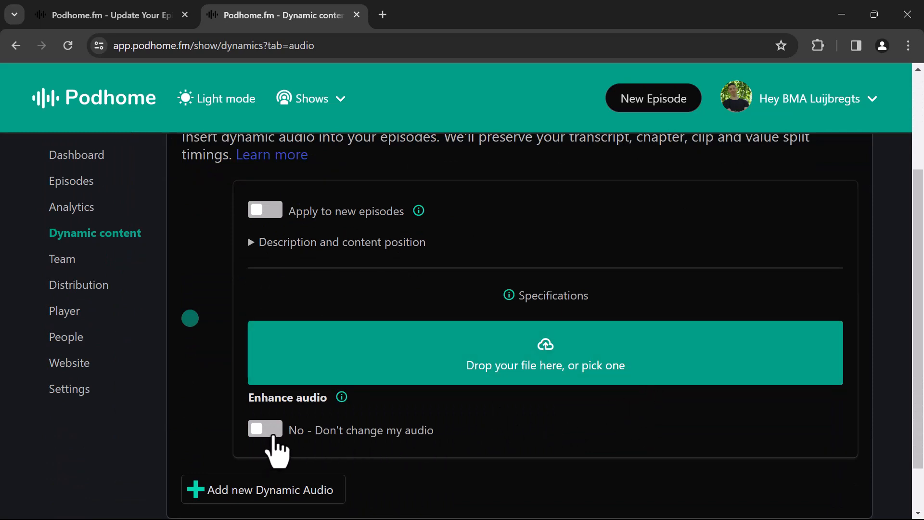
{"action": "left_click", "coordinate": [269, 436]}
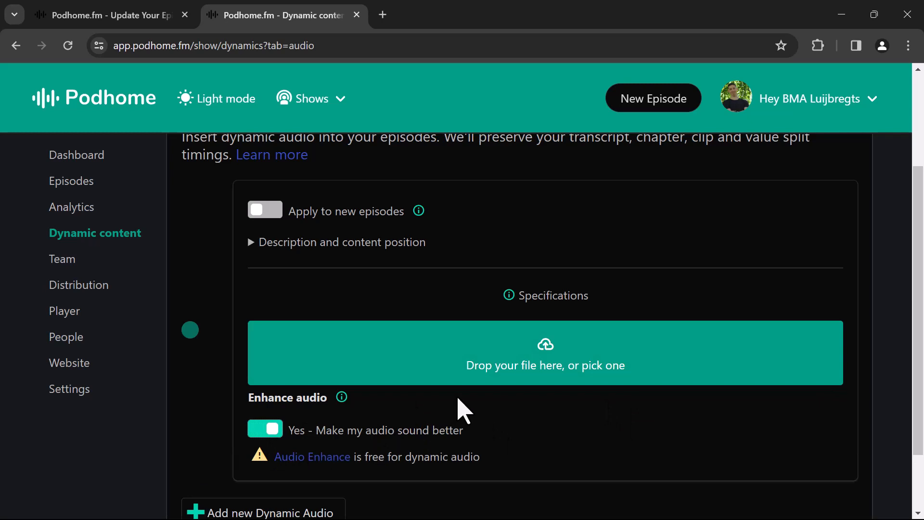
{"action": "left_click", "coordinate": [266, 429]}
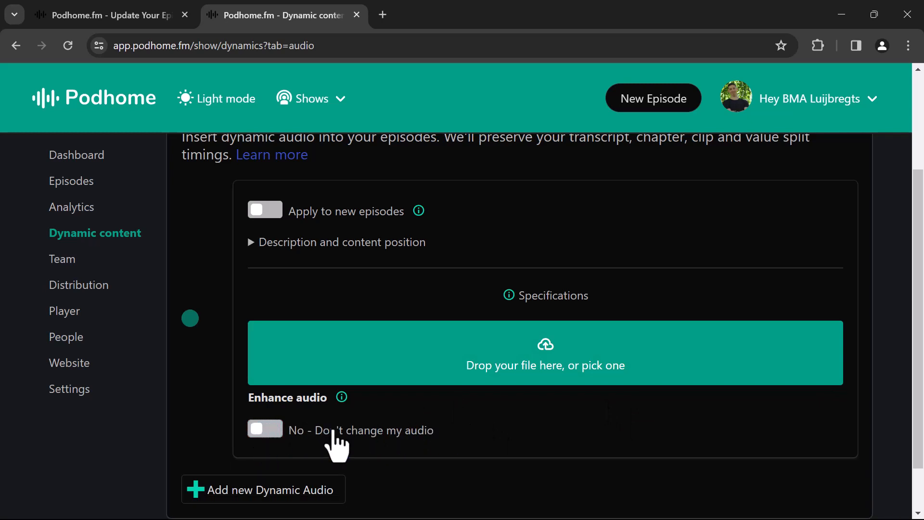
{"action": "left_click", "coordinate": [582, 368]}
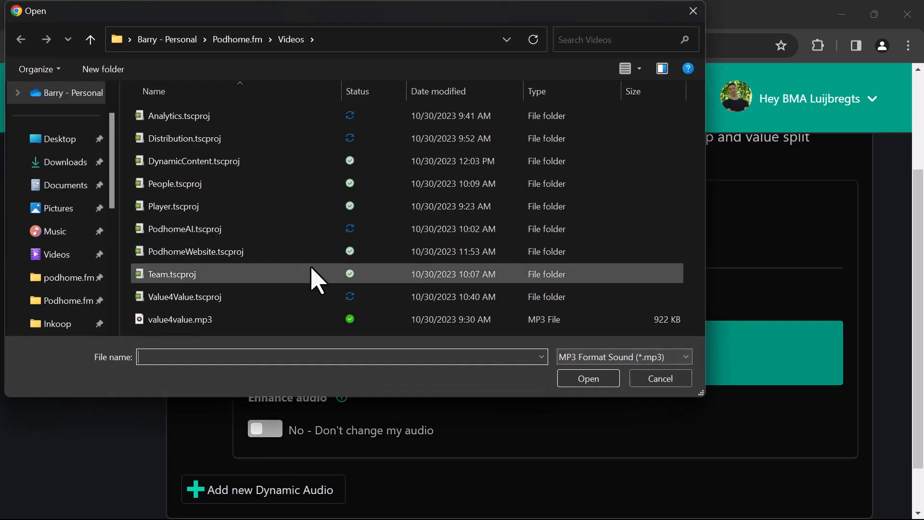
{"action": "left_click", "coordinate": [184, 320]}
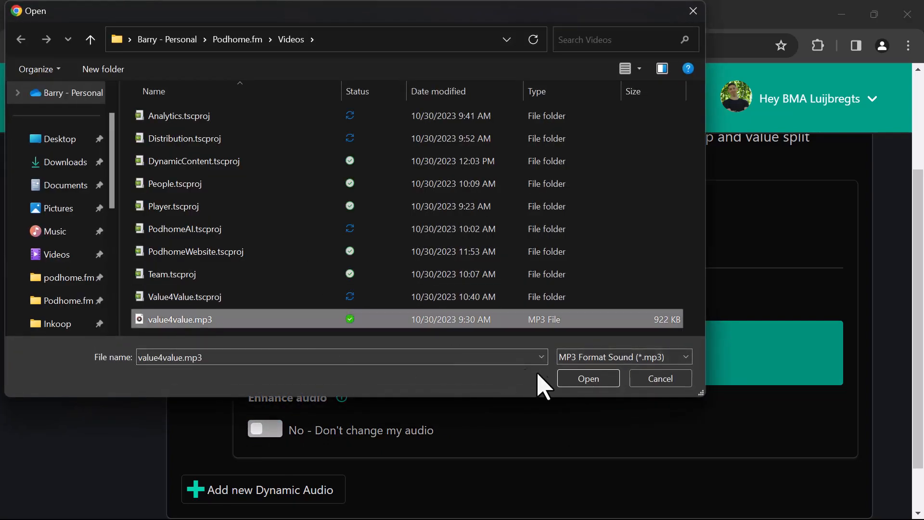
{"action": "left_click", "coordinate": [588, 379]}
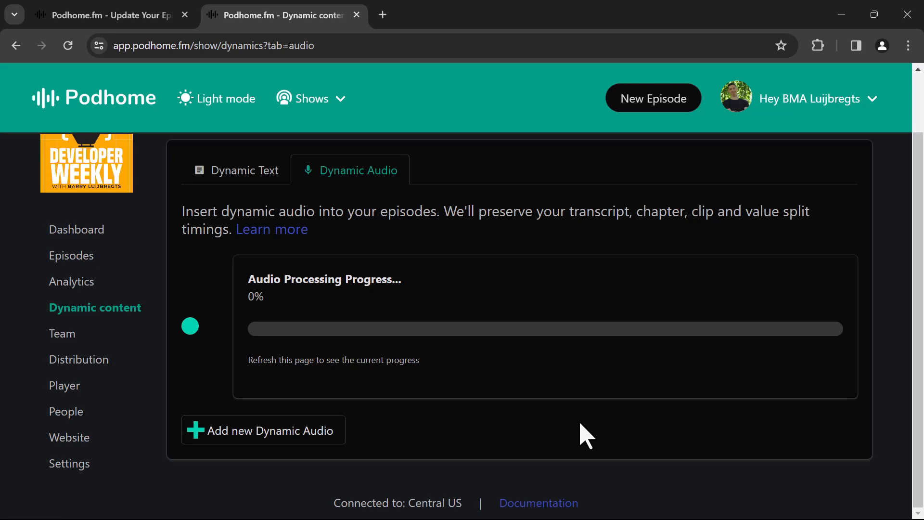
{"action": "key", "text": "F5"}
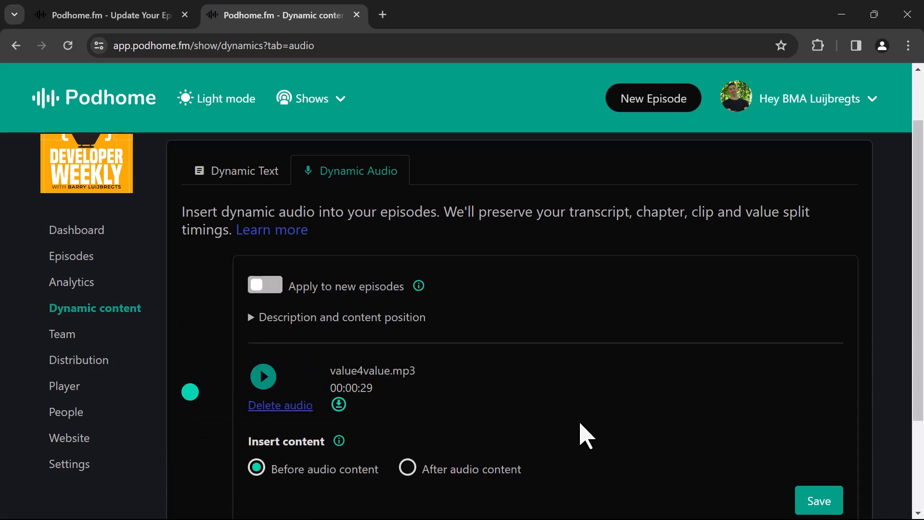
- Apply the value4value.mp3 dynamic audio to new episodes and expand its description, start- and end-date settings
{"action": "scroll", "coordinate": [587, 436], "scroll_direction": "down", "scroll_amount": 2}
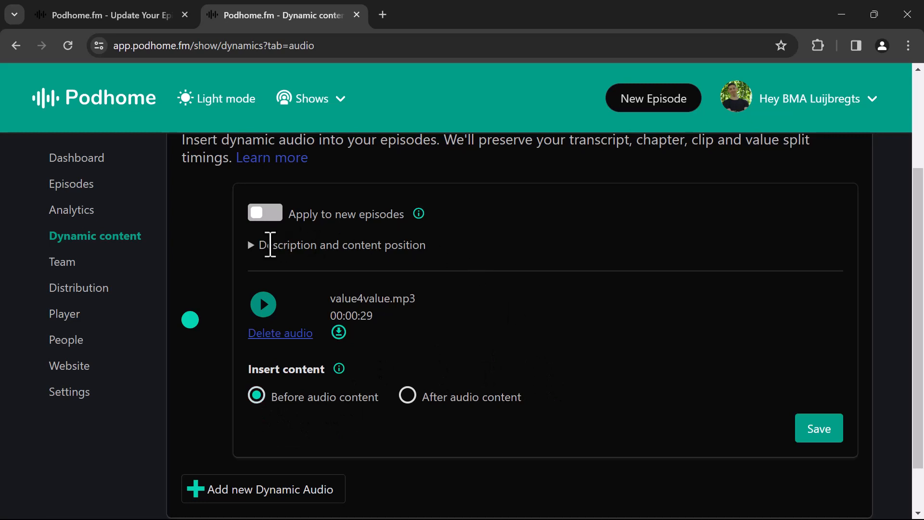
{"action": "left_click", "coordinate": [272, 217]}
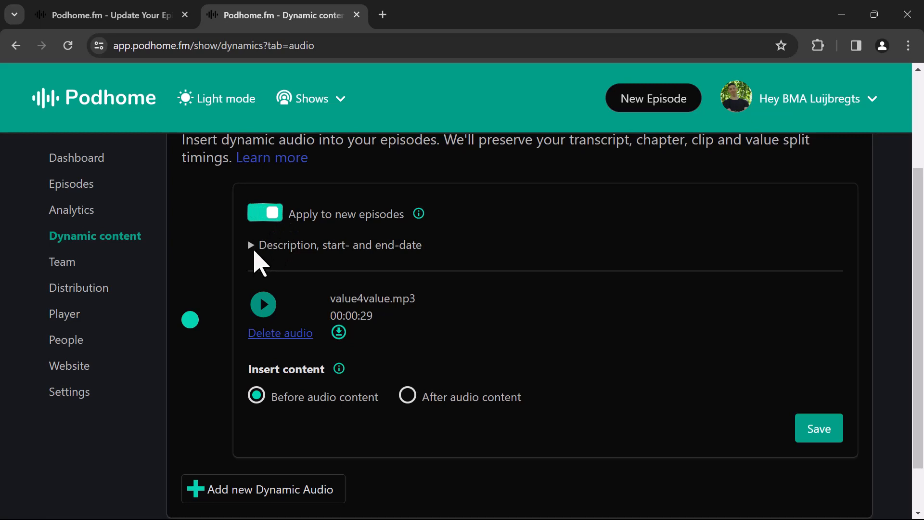
{"action": "left_click", "coordinate": [255, 248]}
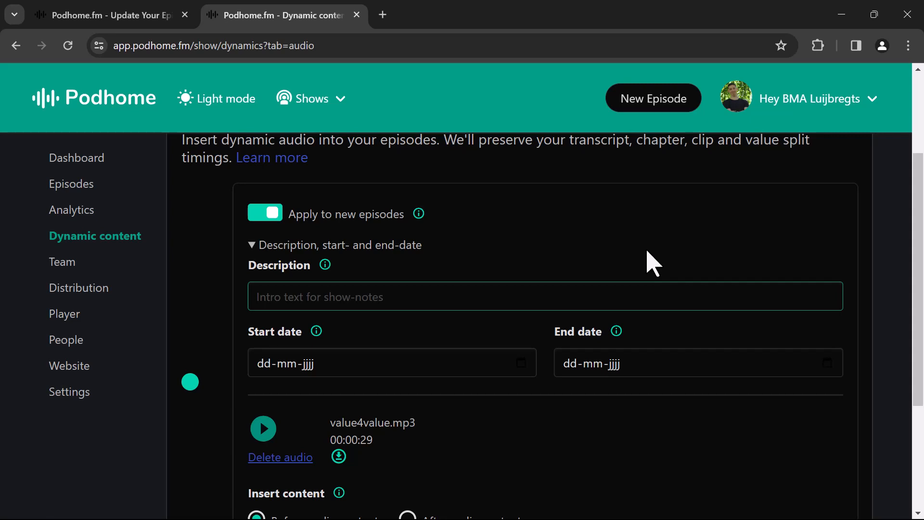
- Turn off applying the value4value.mp3 dynamic audio to new episodes and open its episode selection
{"action": "left_click", "coordinate": [265, 213]}
{"action": "scroll", "coordinate": [400, 250], "scroll_direction": "down", "scroll_amount": 2}
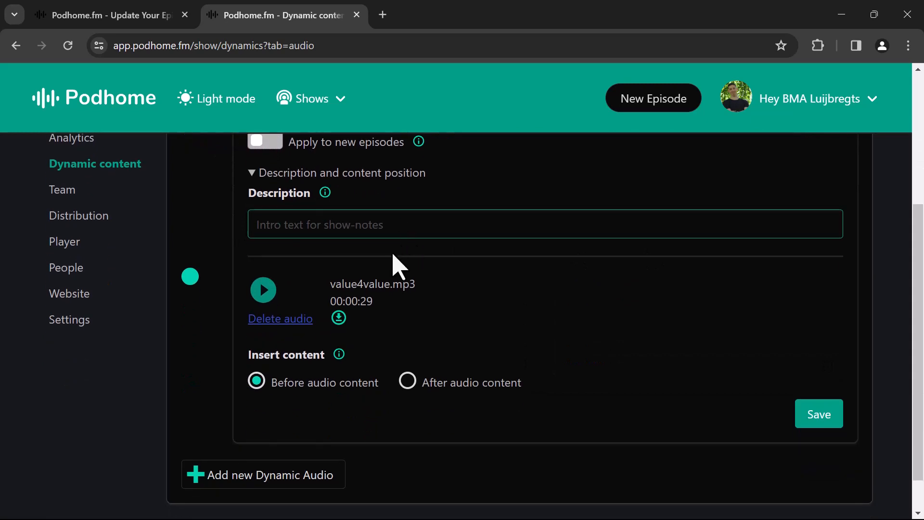
{"action": "left_click", "coordinate": [190, 278]}
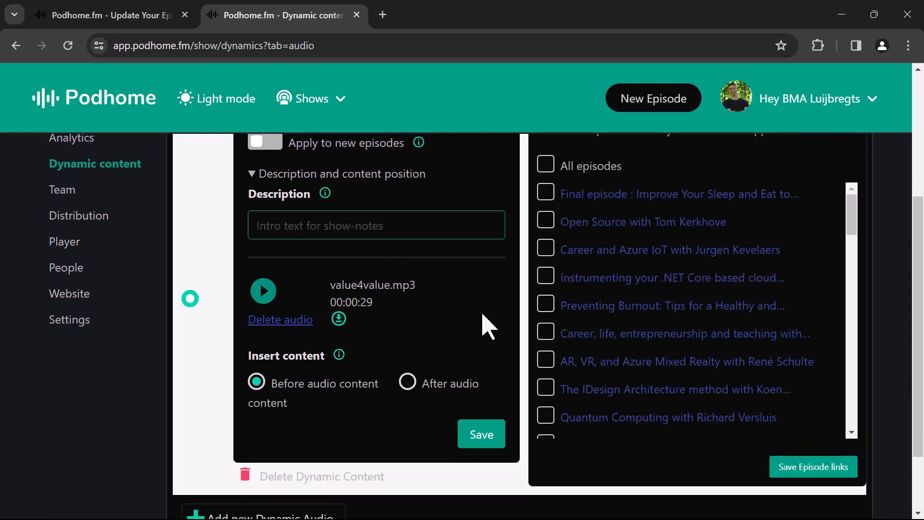
{"action": "scroll", "coordinate": [486, 323], "scroll_direction": "up", "scroll_amount": 1}
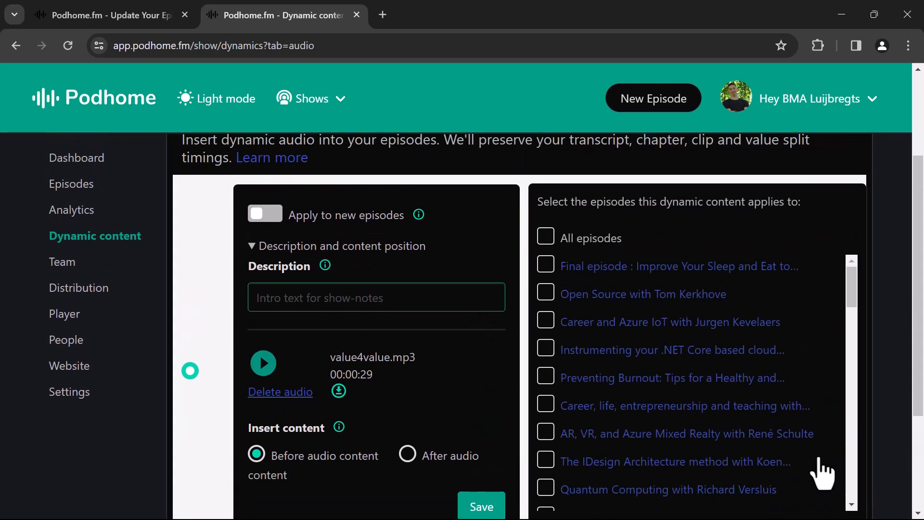
- Link the value4value.mp3 dynamic audio to the episode "Final episode : Improve Your Sleep and Eat to Reduce Stress" and save the episode links
{"action": "left_click", "coordinate": [546, 266]}
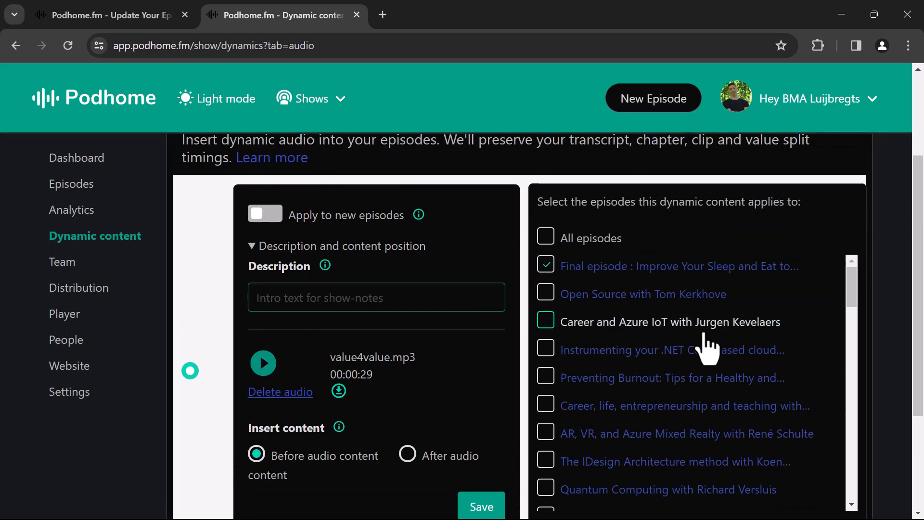
{"action": "scroll", "coordinate": [881, 425], "scroll_direction": "down", "scroll_amount": 1}
{"action": "scroll", "coordinate": [887, 439], "scroll_direction": "down", "scroll_amount": 1}
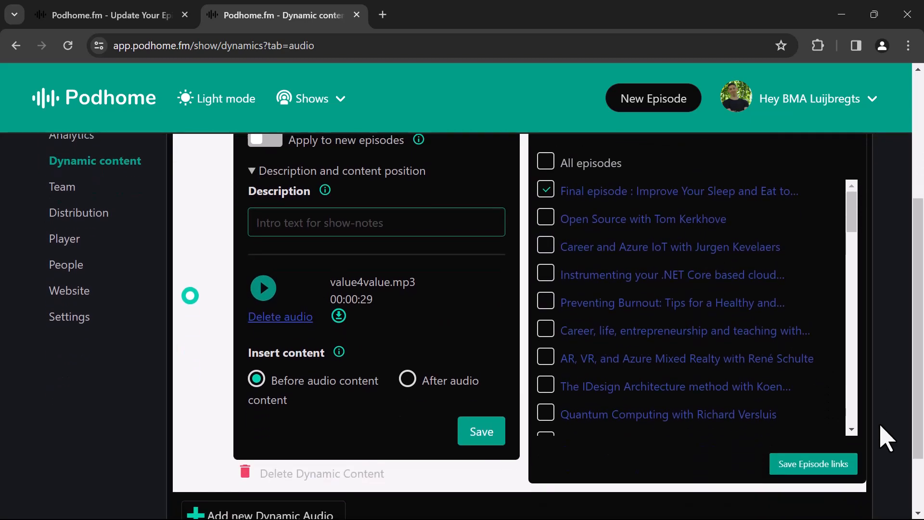
{"action": "left_click", "coordinate": [804, 465]}
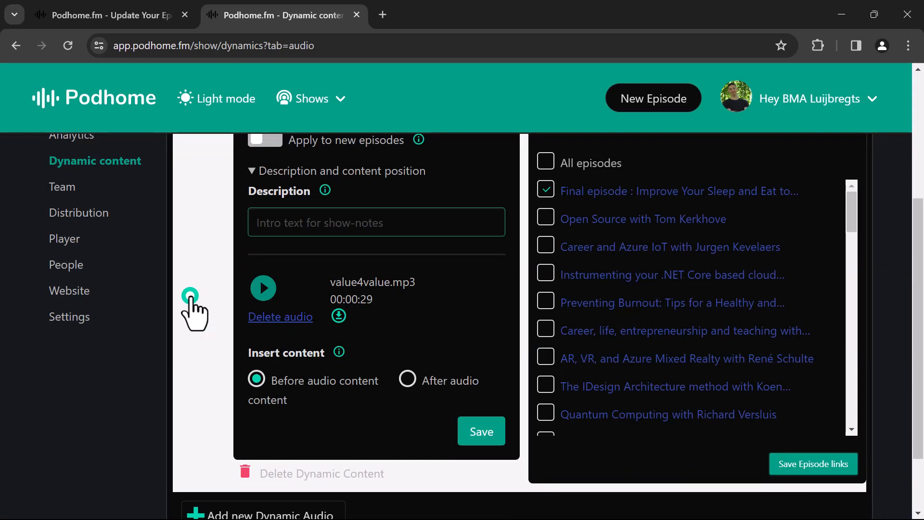
- Open the linked final episode's settings and play the start of its audio to check the inserted dynamic audio
{"action": "left_click", "coordinate": [694, 194]}
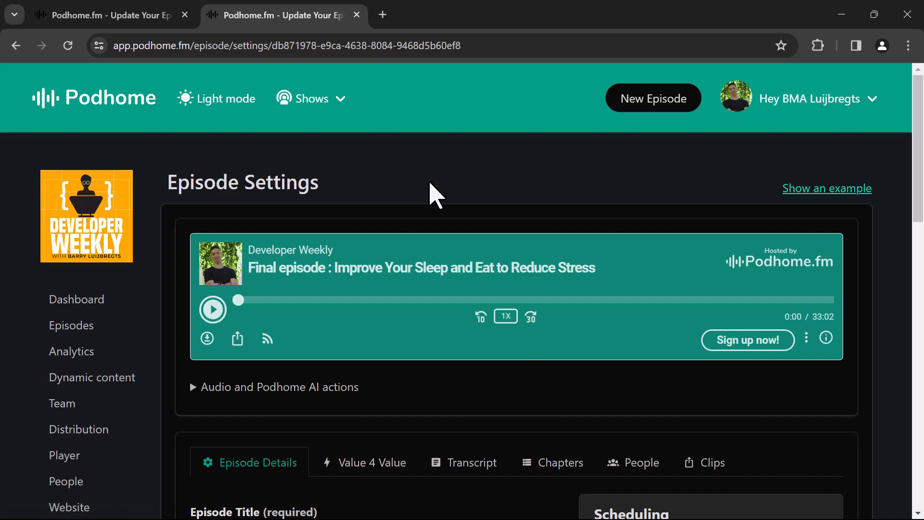
{"action": "left_click", "coordinate": [213, 309]}
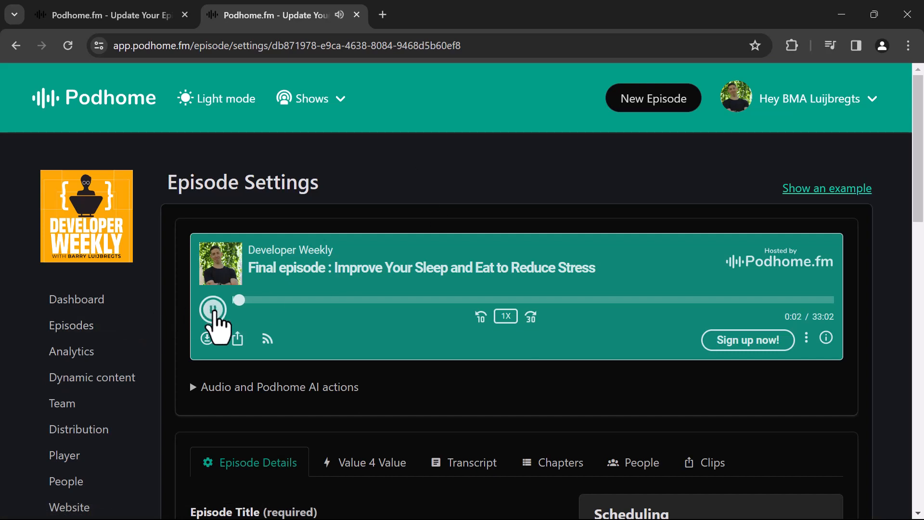
{"action": "left_click", "coordinate": [213, 311]}
{"action": "left_click", "coordinate": [220, 309]}
- Open the episode's transcript and examine its first timestamp and the note about inclusion in the RSS feed
{"action": "scroll", "coordinate": [482, 393], "scroll_direction": "down", "scroll_amount": 3}
{"action": "left_click", "coordinate": [479, 338]}
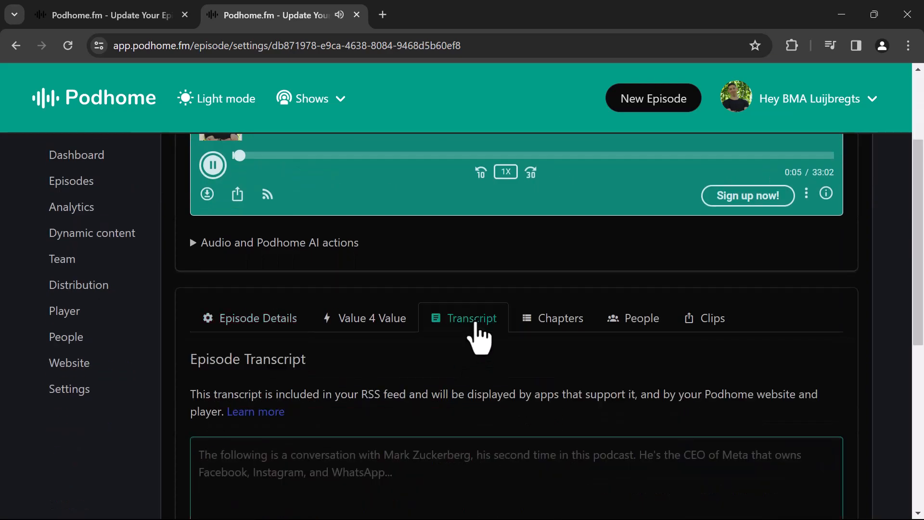
{"action": "scroll", "coordinate": [317, 389], "scroll_direction": "down", "scroll_amount": 6}
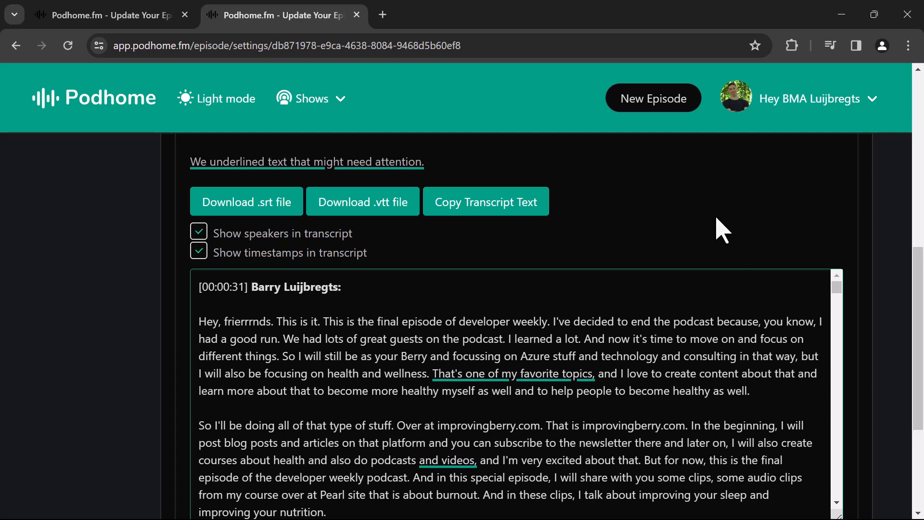
{"action": "scroll", "coordinate": [650, 255], "scroll_direction": "up", "scroll_amount": 3}
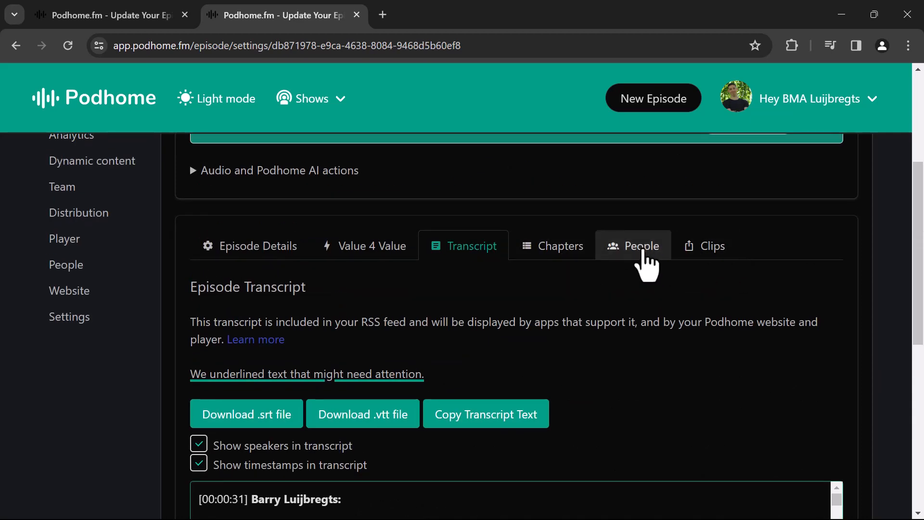
{"action": "left_click_drag", "start_coordinate": [361, 323], "coordinate": [413, 324]}
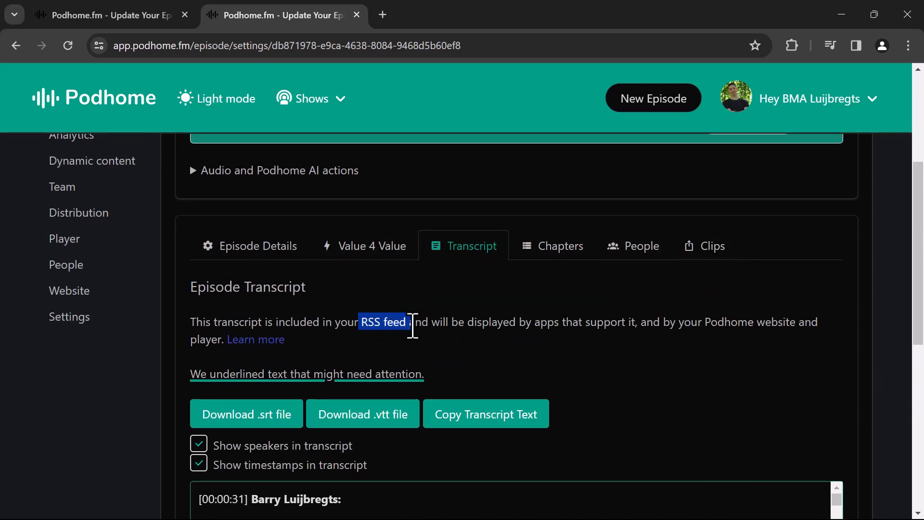
{"action": "left_click", "coordinate": [477, 340]}
{"action": "scroll", "coordinate": [476, 342], "scroll_direction": "up", "scroll_amount": 2}
{"action": "scroll", "coordinate": [475, 339], "scroll_direction": "up", "scroll_amount": 2}
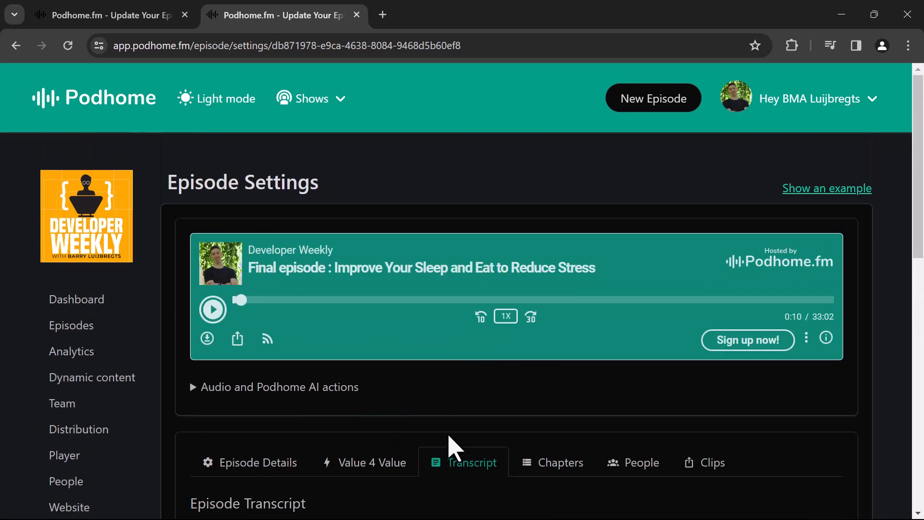